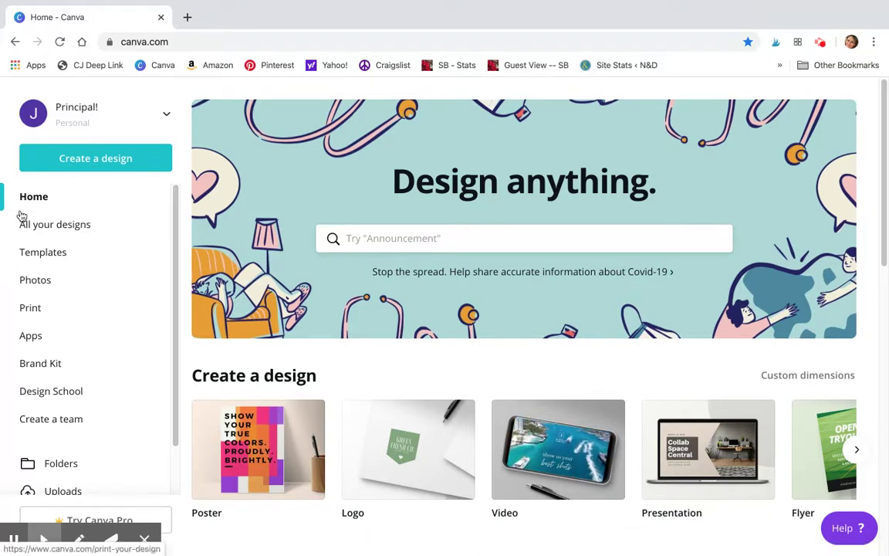
Start a new blank Ticket design from the 'tic' design-type search
{"action": "left_click", "coordinate": [91, 162]}
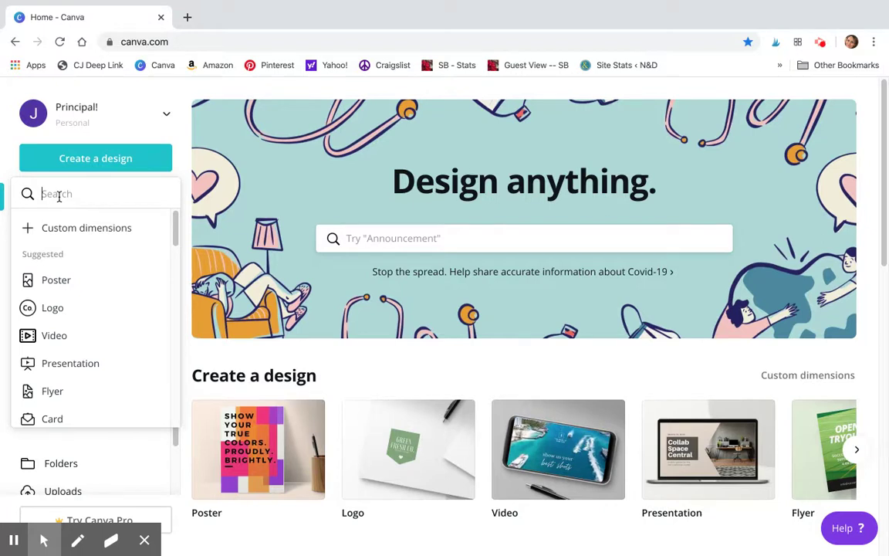
{"action": "type", "text": "tic"}
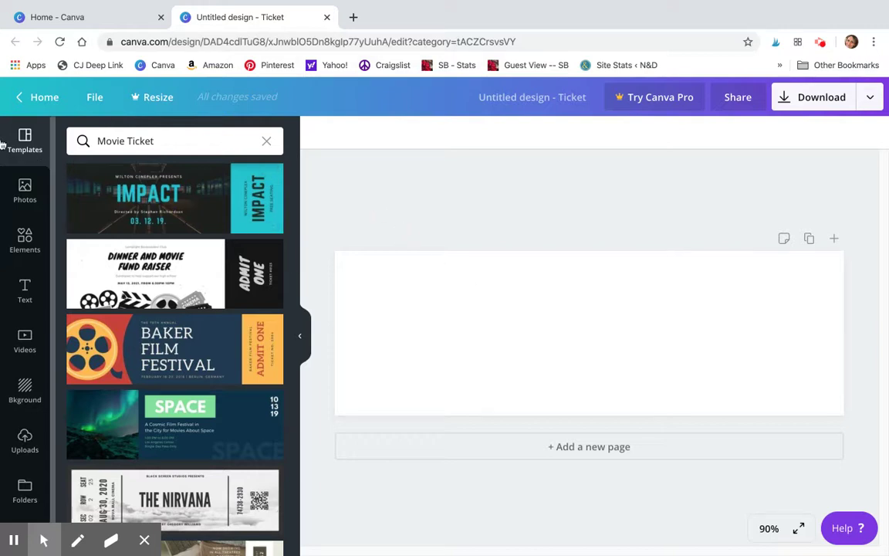
{"action": "left_click", "coordinate": [25, 189]}
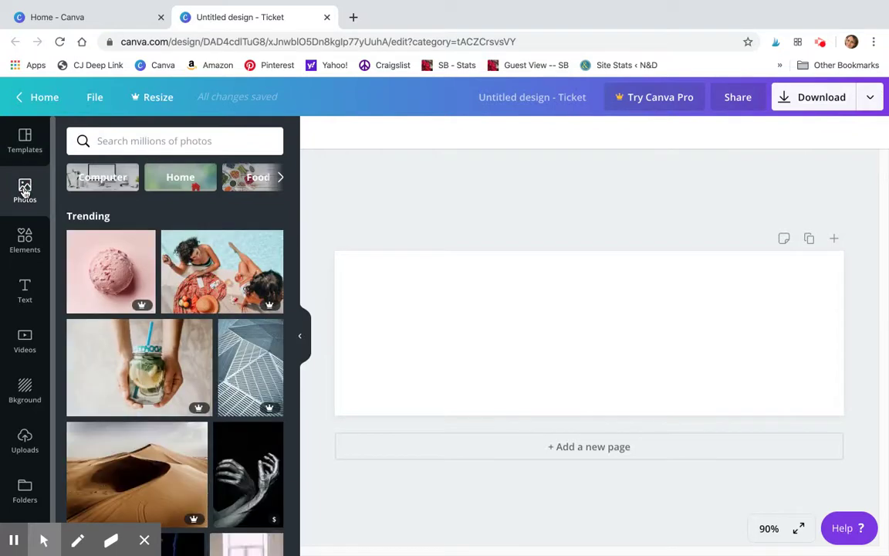
Apply the first page of the Gold and Black Classic Movie Ticket ('CHERISH THY CHILD') template
{"action": "left_click", "coordinate": [25, 139]}
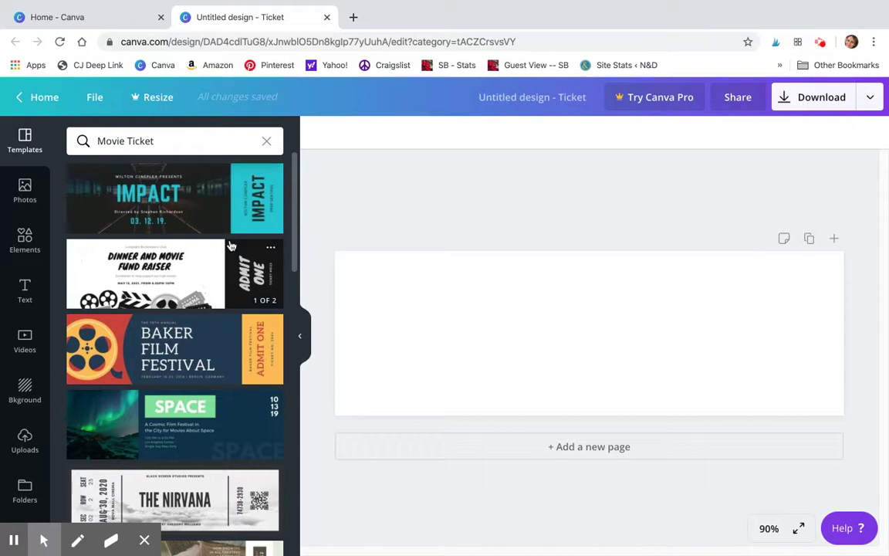
{"action": "scroll", "coordinate": [216, 284], "scroll_direction": "down", "scroll_amount": 1}
{"action": "scroll", "coordinate": [217, 284], "scroll_direction": "down", "scroll_amount": 5}
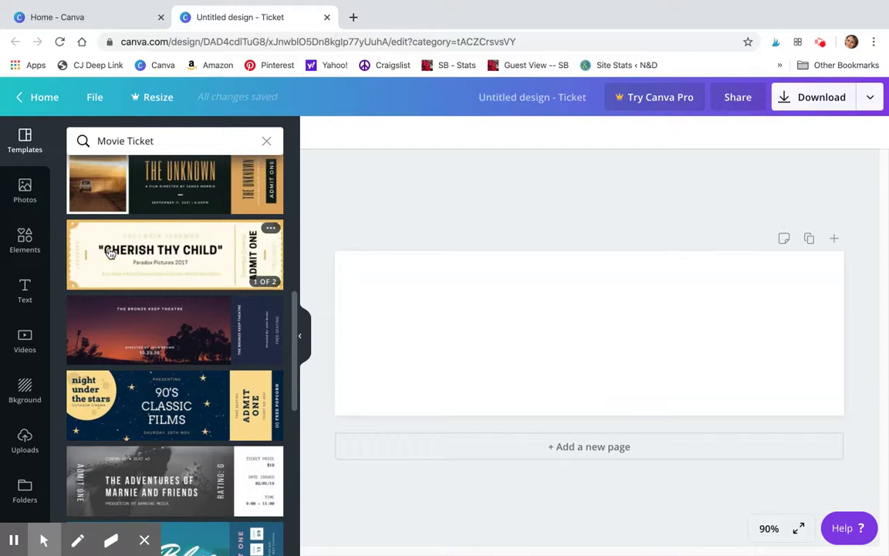
{"action": "left_click", "coordinate": [111, 253]}
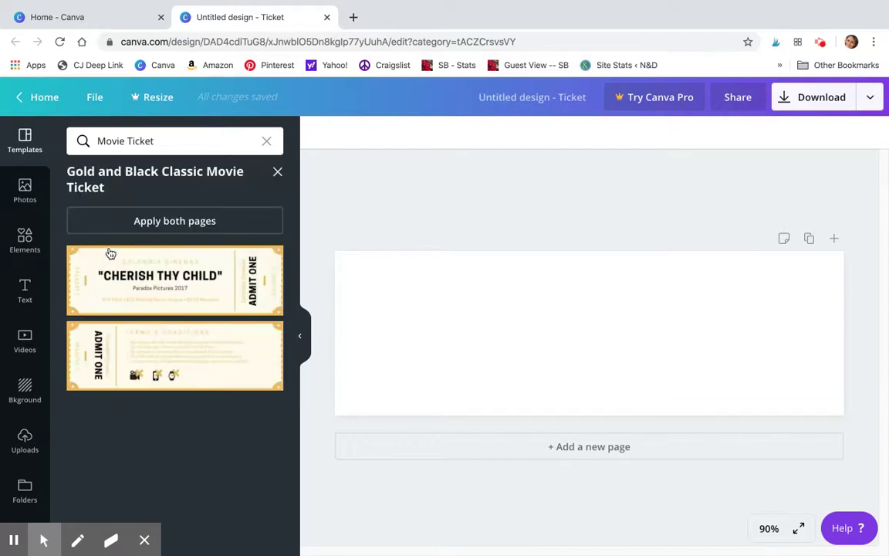
{"action": "left_click", "coordinate": [141, 291]}
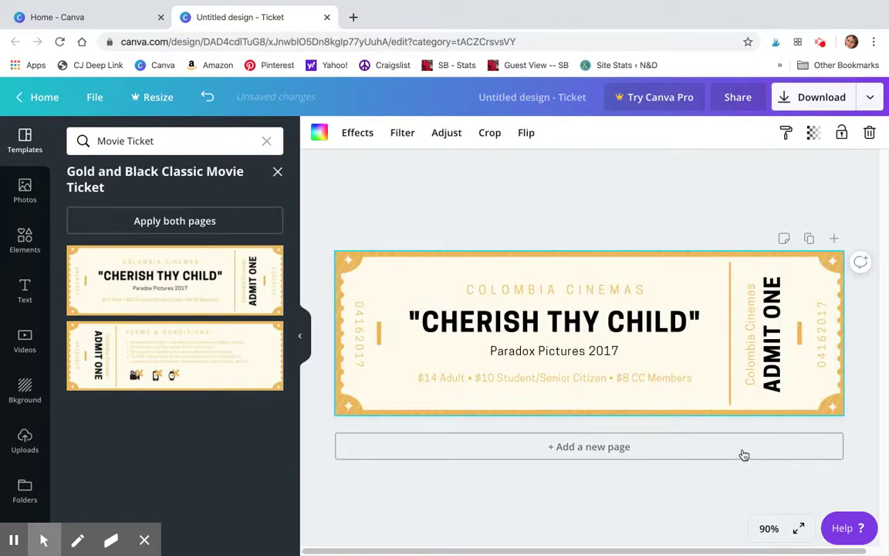
Replace the 'CHERISH THY CHILD' title text with 'FAMILY MOVIE NIGHT'
{"action": "double_click", "coordinate": [575, 323]}
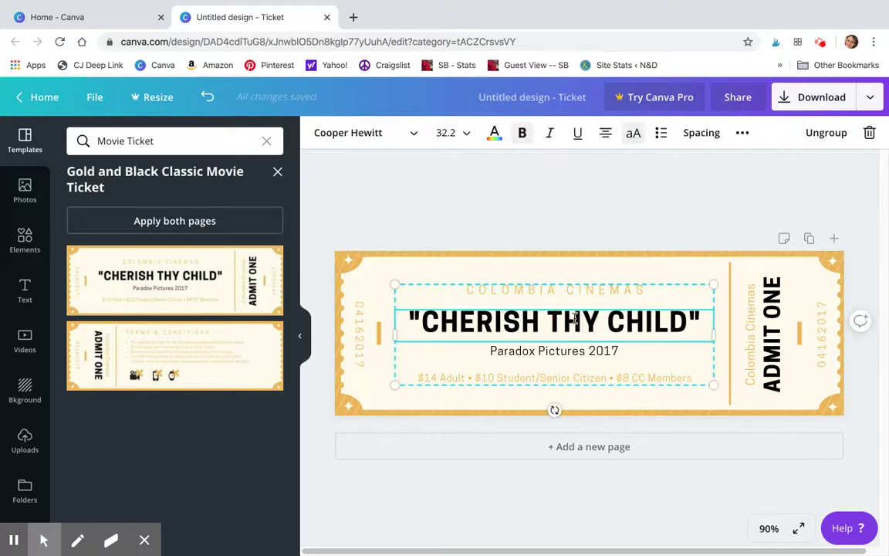
{"action": "triple_click", "coordinate": [551, 320]}
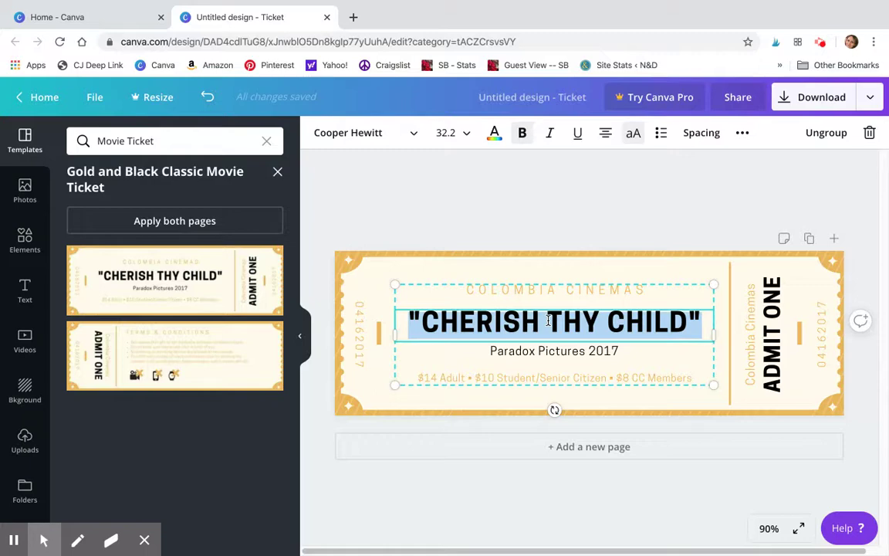
{"action": "type", "text": "FAMILY MOVI"}
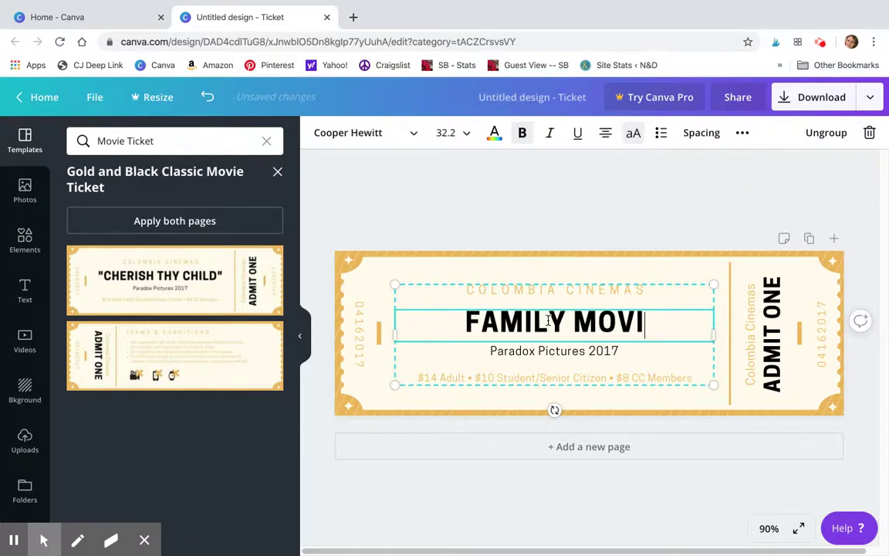
{"action": "type", "text": "E NIGHT"}
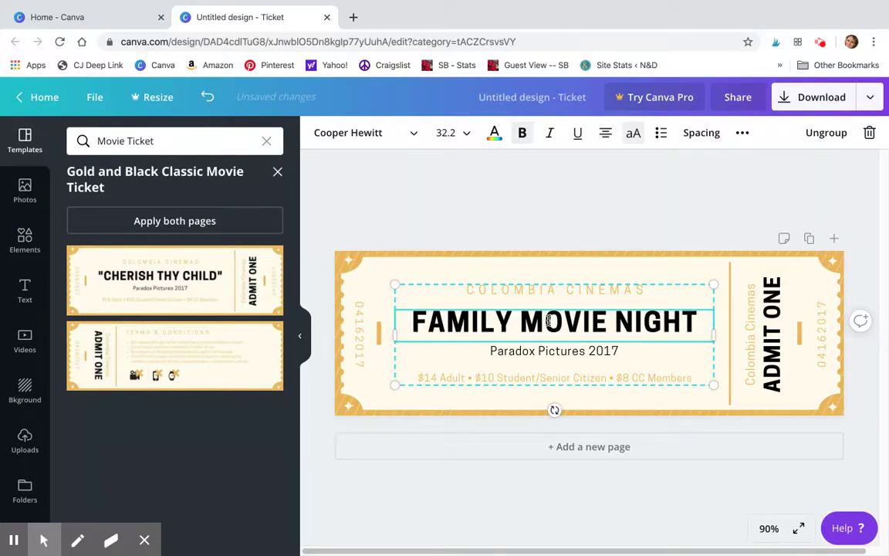
{"action": "triple_click", "coordinate": [550, 321]}
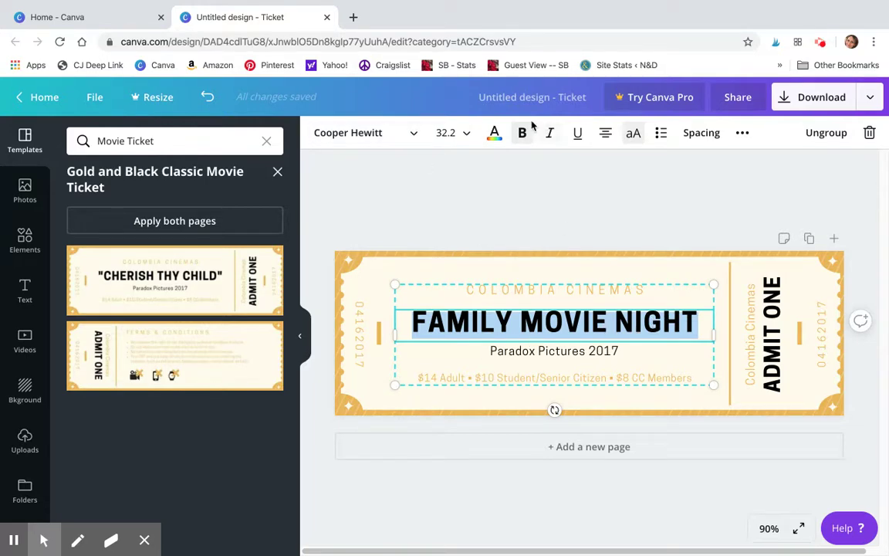
Set the title font to Crafty Girls from the fun font category
{"action": "left_click", "coordinate": [415, 135]}
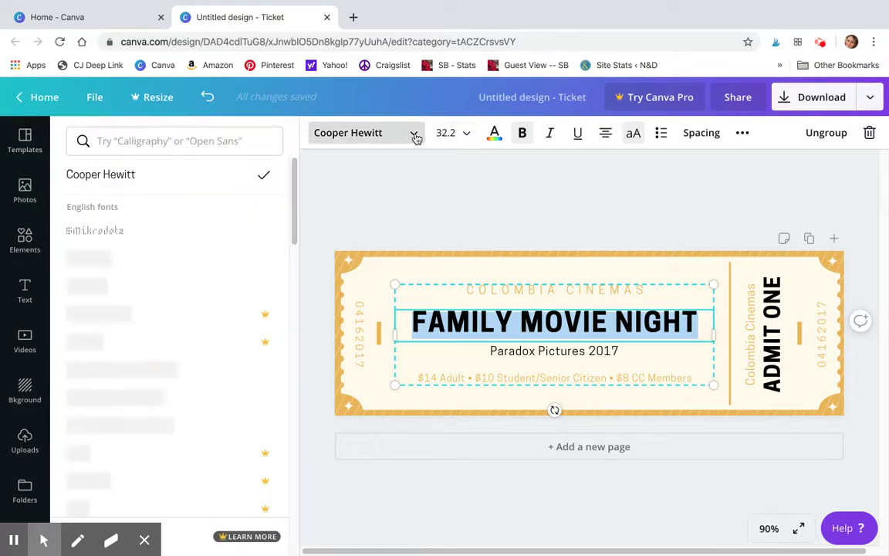
{"action": "left_click", "coordinate": [177, 141]}
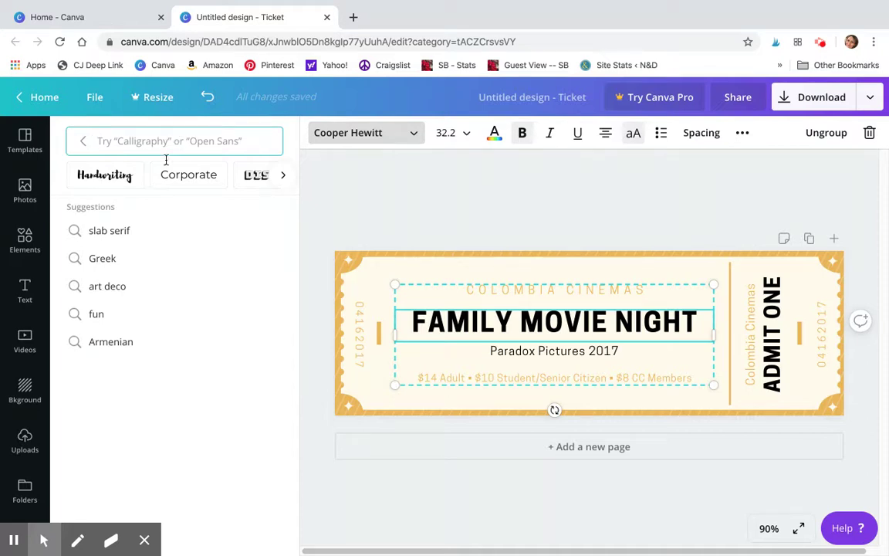
{"action": "left_click", "coordinate": [121, 313]}
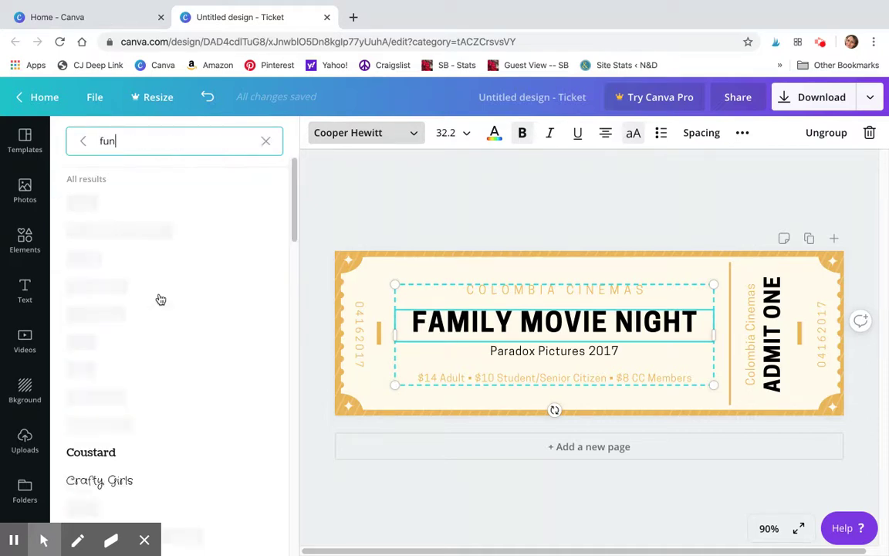
{"action": "scroll", "coordinate": [207, 325], "scroll_direction": "down", "scroll_amount": 1}
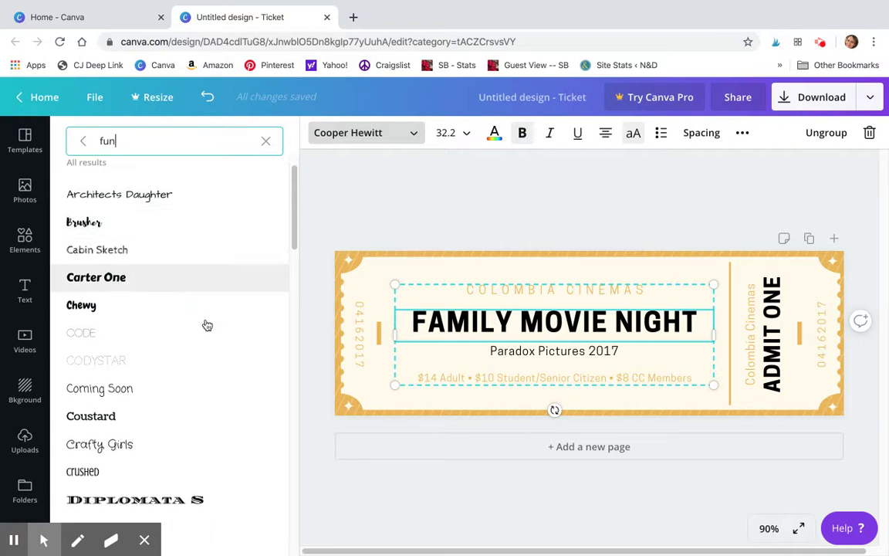
{"action": "scroll", "coordinate": [207, 325], "scroll_direction": "down", "scroll_amount": 2}
{"action": "left_click", "coordinate": [174, 364]}
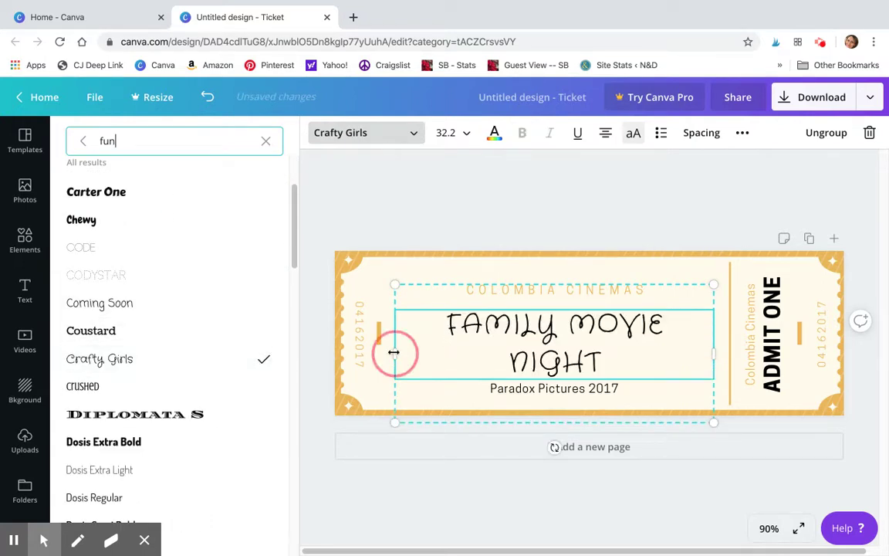
Resize the title box so it fits on one line, then ungroup the ticket text
{"action": "left_click_drag", "start_coordinate": [394, 352], "coordinate": [376, 348]}
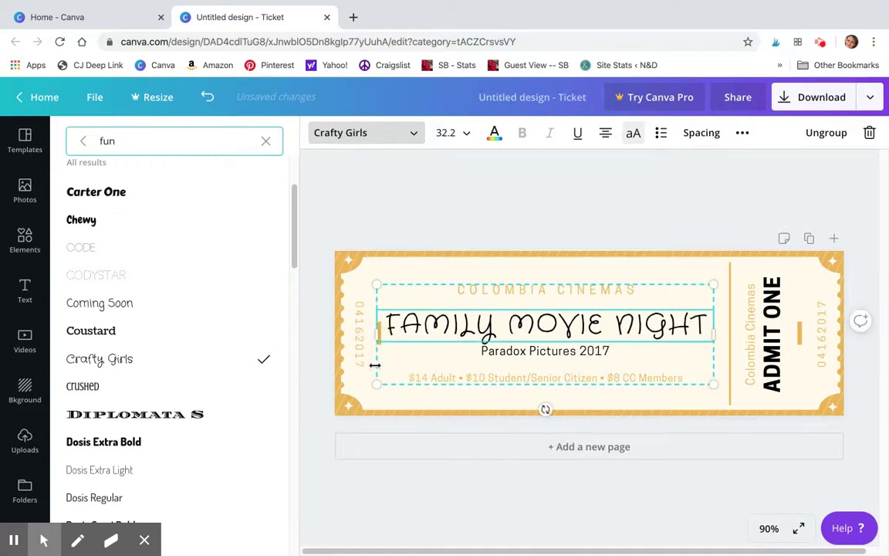
{"action": "mouse_move", "coordinate": [375, 383]}
{"action": "left_mouse_down"}
{"action": "mouse_move", "coordinate": [440, 340]}
{"action": "mouse_move", "coordinate": [374, 370]}
{"action": "left_mouse_up"}
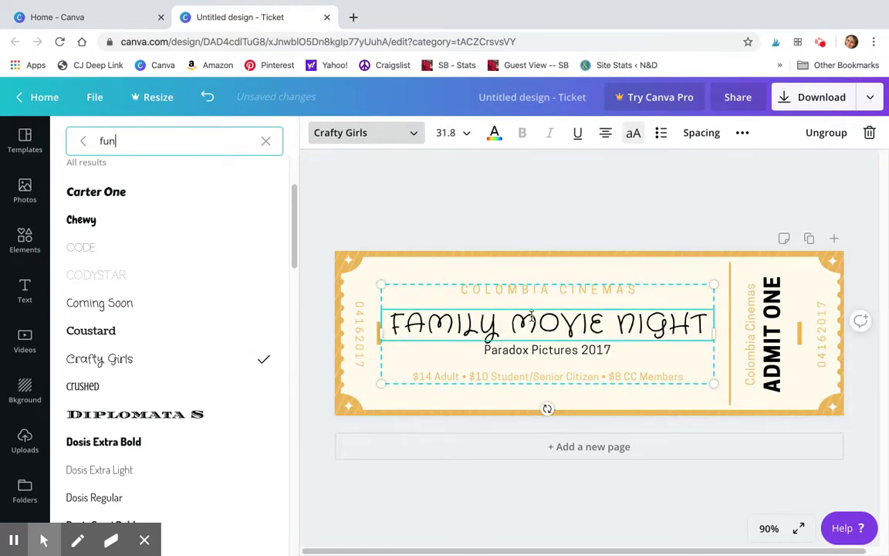
{"action": "left_click", "coordinate": [820, 134]}
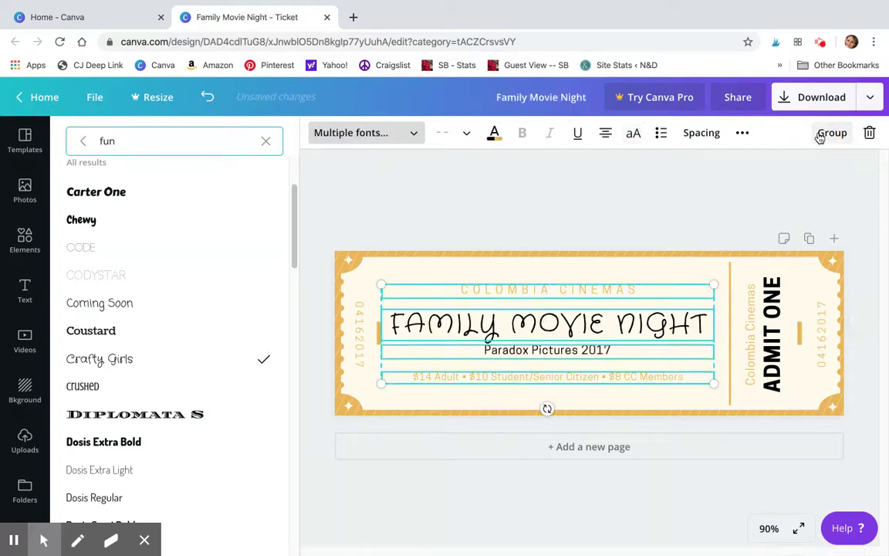
Adjust the separated text pieces, repositioning the title and the Colombia Cinemas line
{"action": "left_click", "coordinate": [723, 427]}
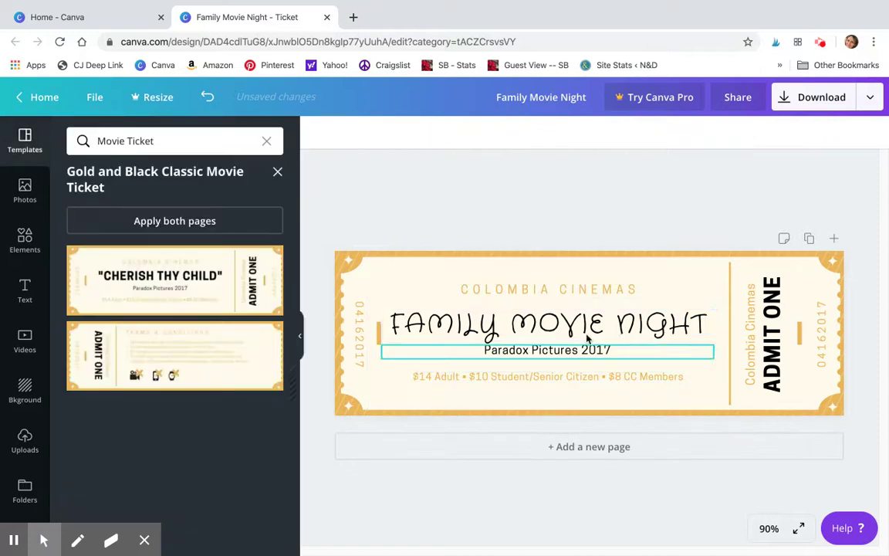
{"action": "left_click", "coordinate": [561, 325]}
{"action": "left_click_drag", "start_coordinate": [562, 325], "coordinate": [585, 377]}
{"action": "left_click", "coordinate": [562, 292]}
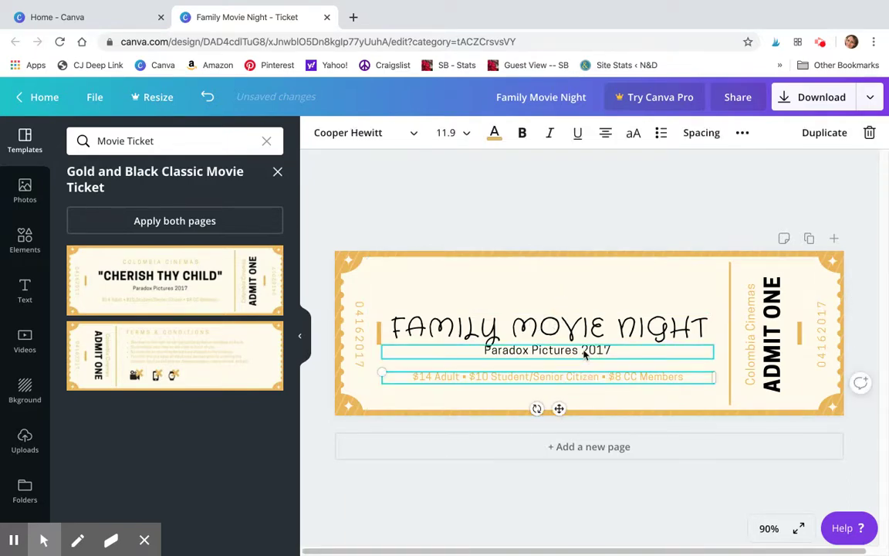
Replace the 'Paradox Pictures 2017' line with 'September 17, 2020'
{"action": "left_click", "coordinate": [584, 352]}
{"action": "triple_click", "coordinate": [584, 351]}
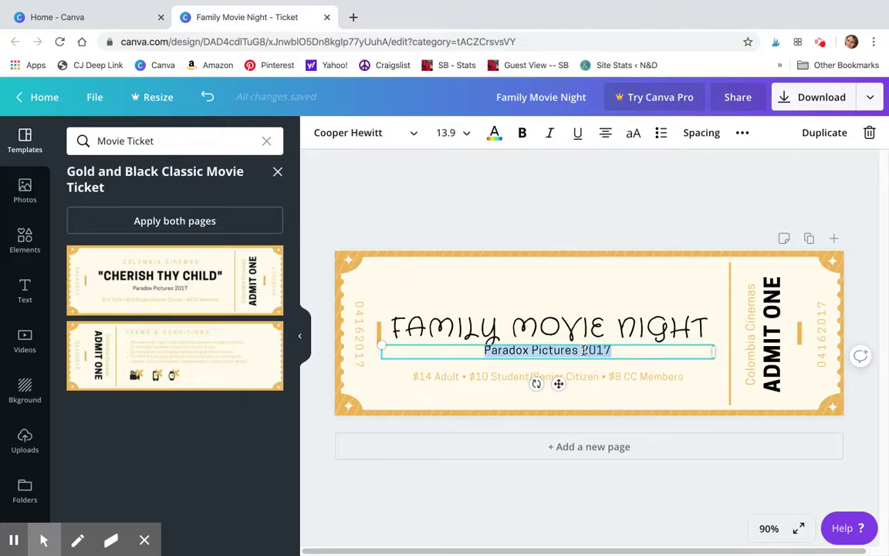
{"action": "type", "text": "September 1"}
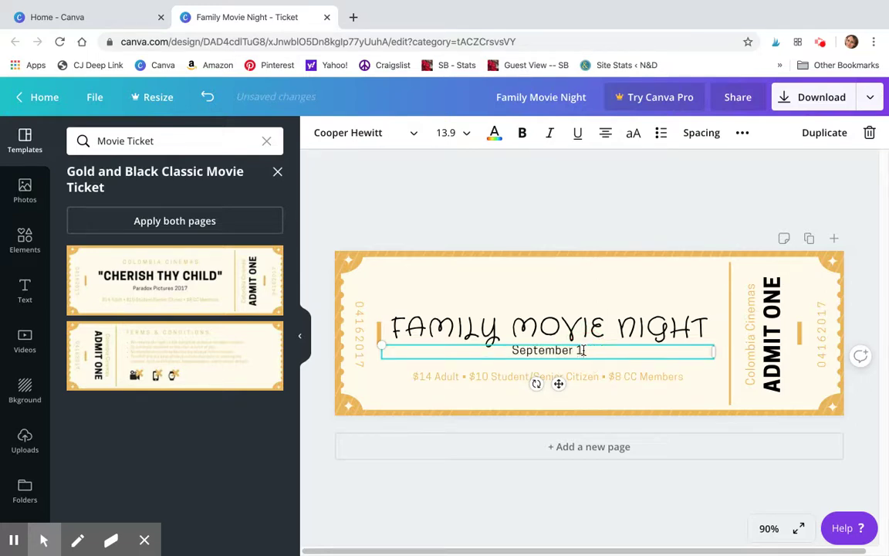
{"action": "type", "text": "7, 2020"}
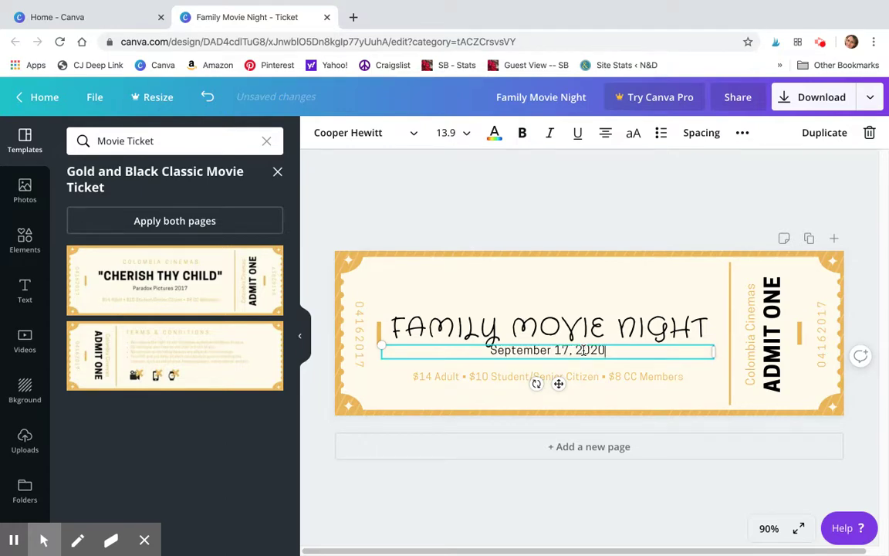
{"action": "left_click_drag", "start_coordinate": [606, 351], "coordinate": [491, 351]}
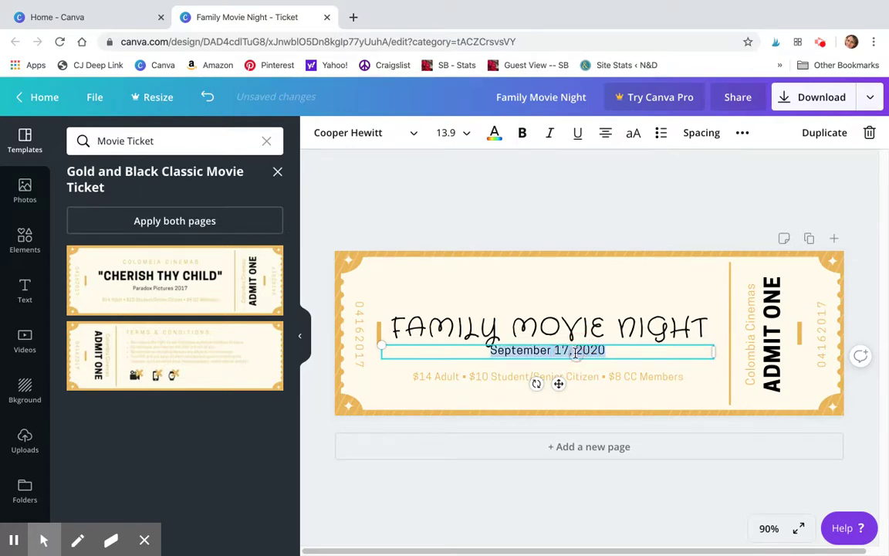
Bold the September 17, 2020 date and recolour the ticket border from gold to dark green
{"action": "left_click", "coordinate": [522, 133]}
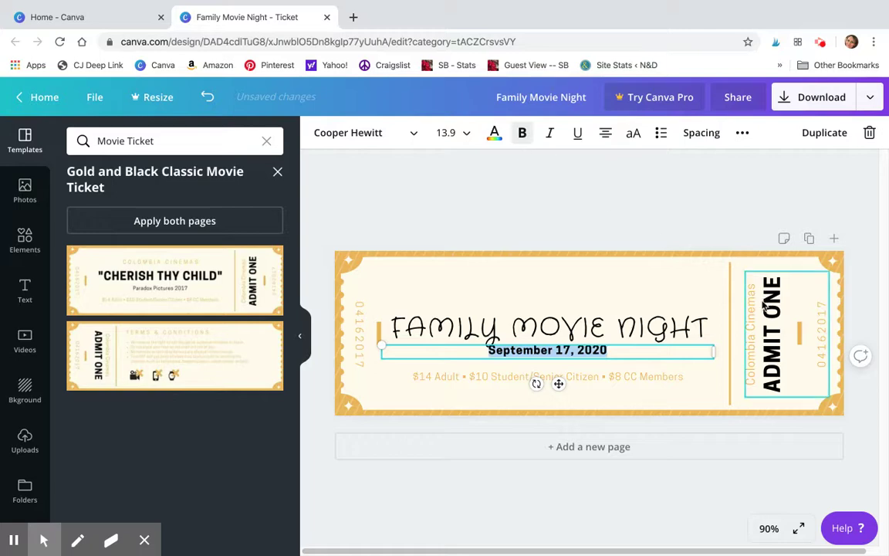
{"action": "left_click", "coordinate": [826, 259]}
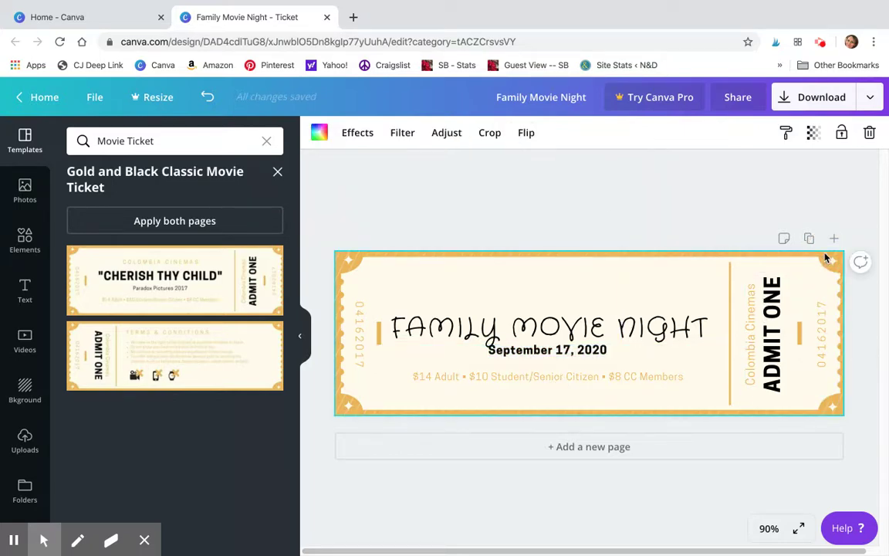
{"action": "left_click", "coordinate": [316, 133]}
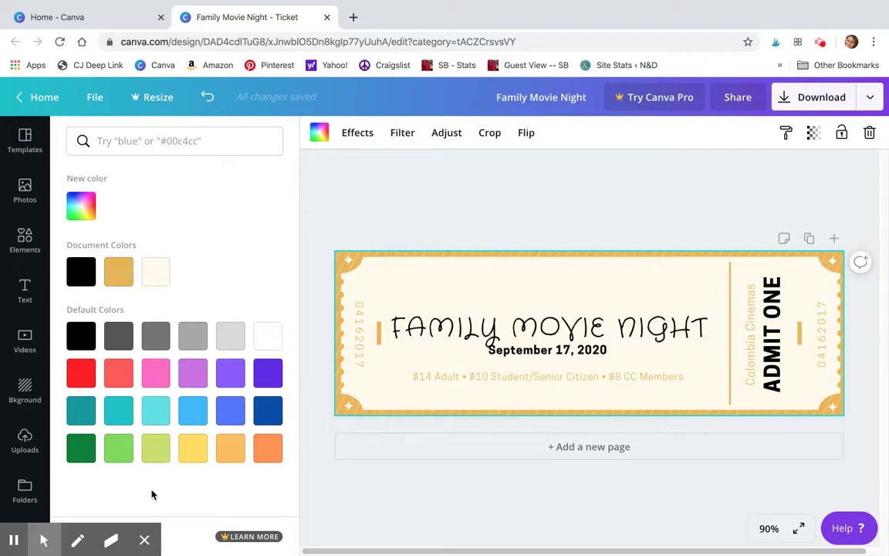
{"action": "left_click", "coordinate": [78, 452]}
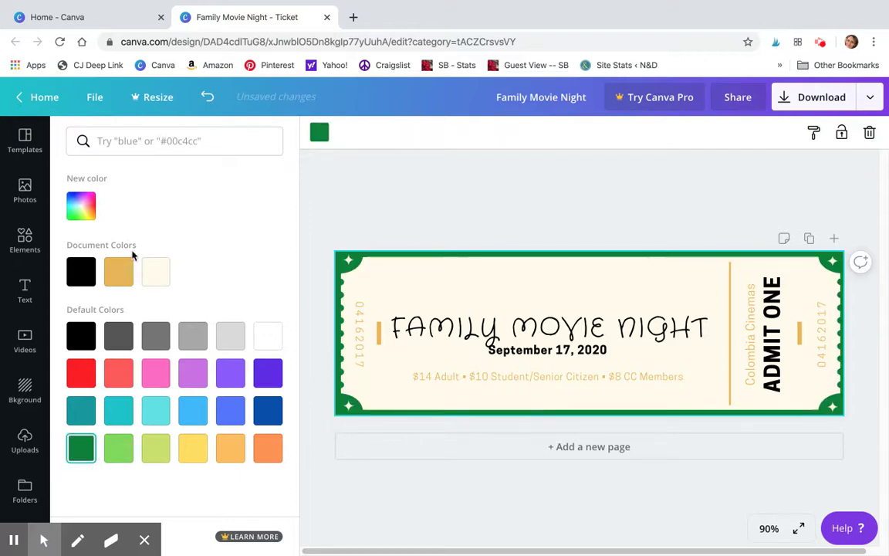
{"action": "left_click", "coordinate": [118, 270]}
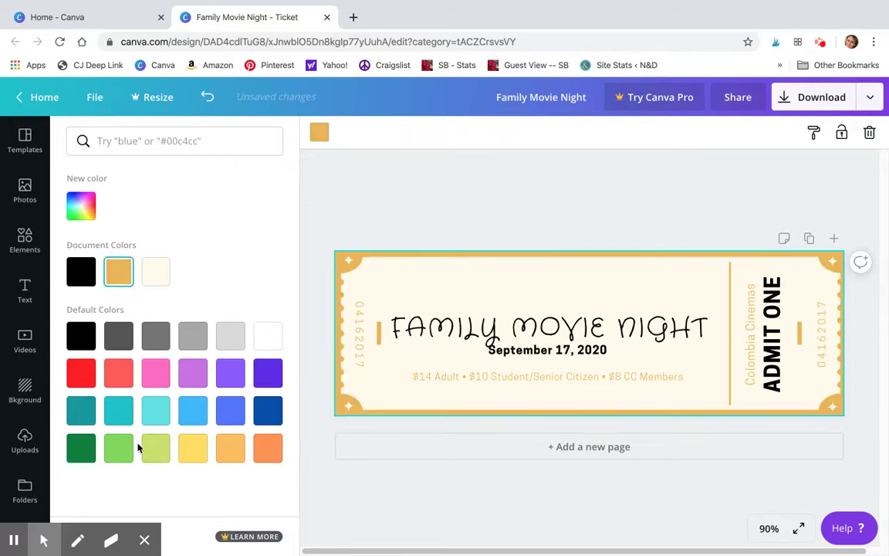
{"action": "left_click", "coordinate": [80, 449]}
{"action": "left_click", "coordinate": [74, 274]}
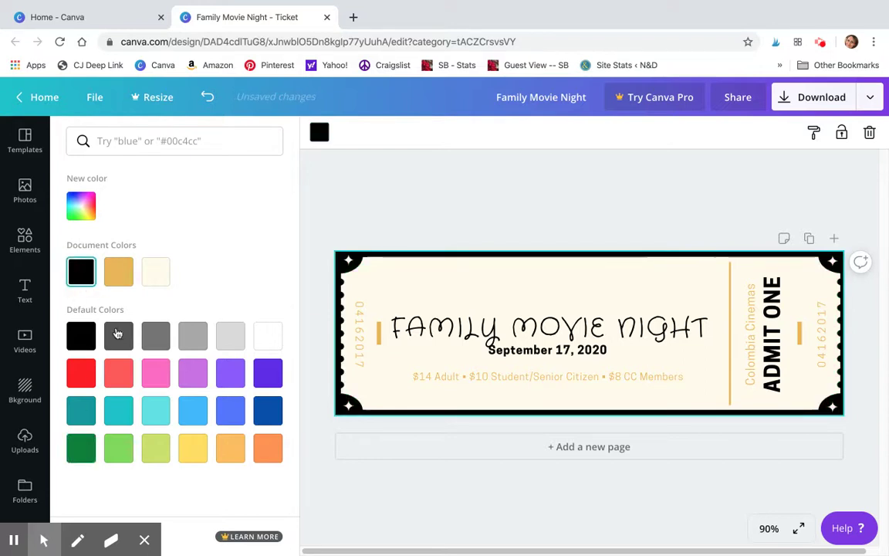
{"action": "left_click", "coordinate": [192, 449]}
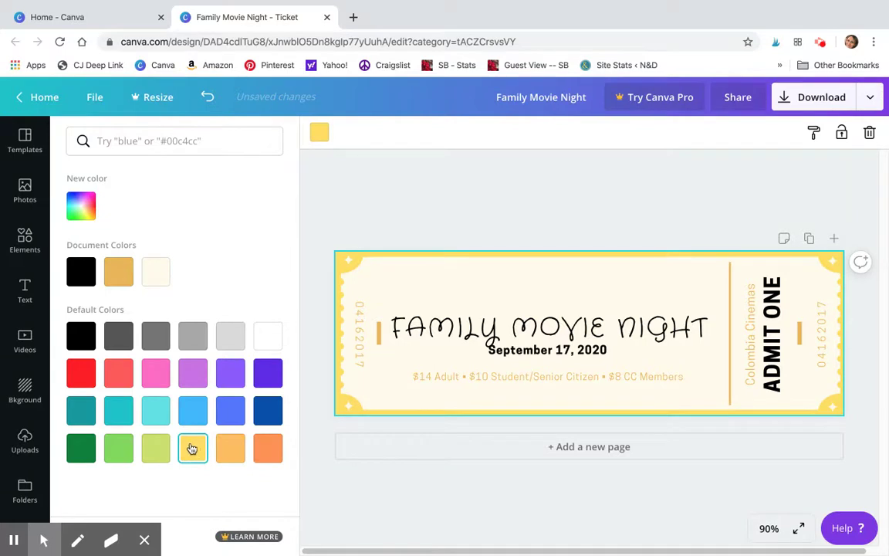
{"action": "left_click", "coordinate": [120, 270]}
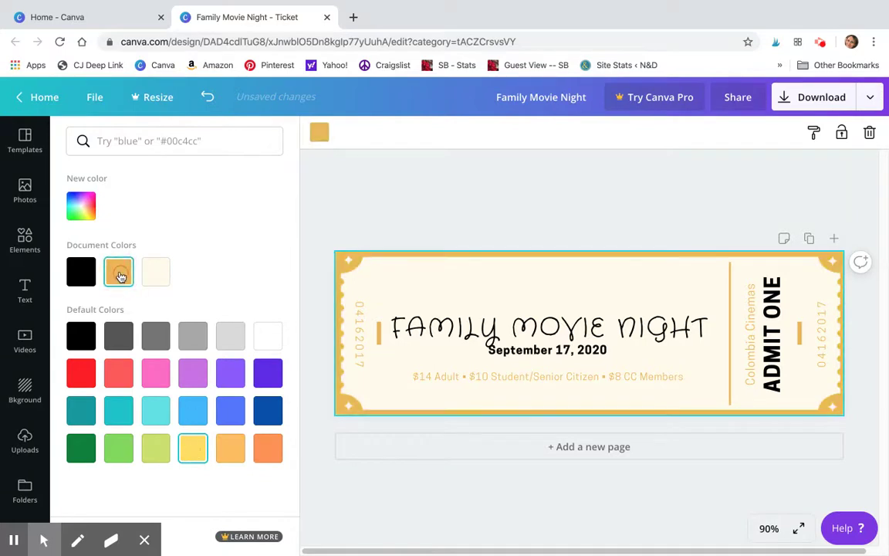
{"action": "left_click", "coordinate": [81, 452]}
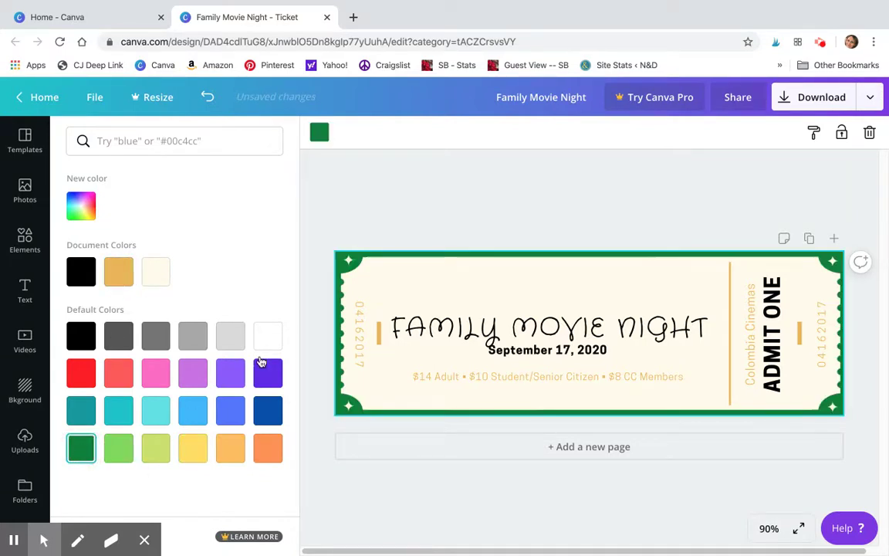
{"action": "left_click", "coordinate": [378, 332]}
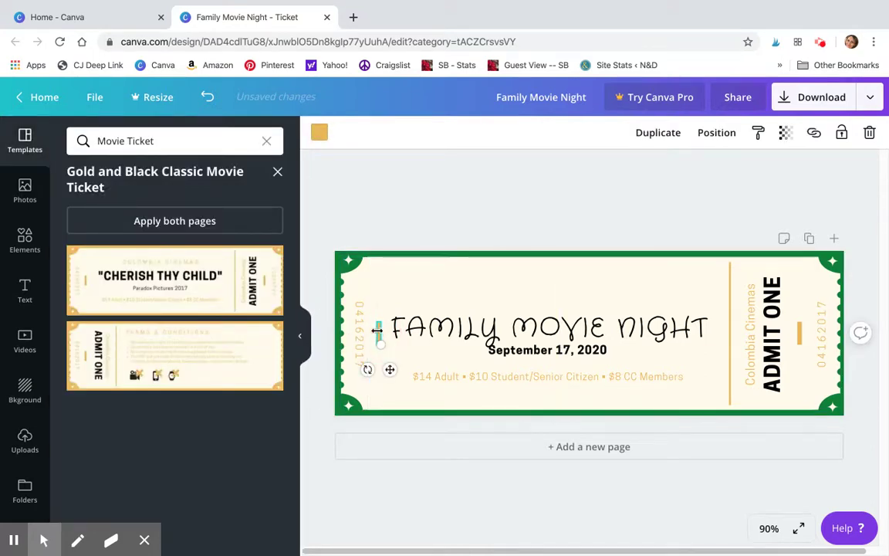
{"action": "left_click", "coordinate": [427, 295]}
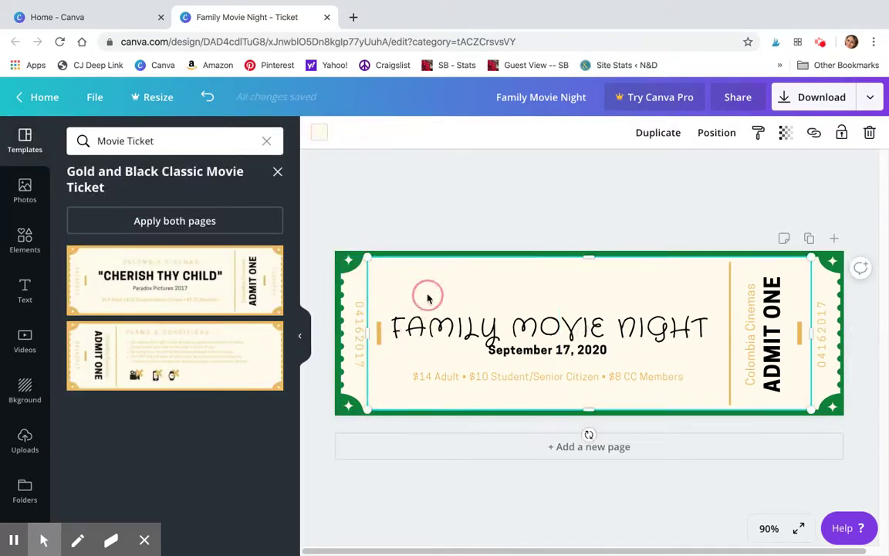
Recolour the price text from gold to black and drag the FAMILY MOVIE NIGHT title upward
{"action": "left_click", "coordinate": [470, 253]}
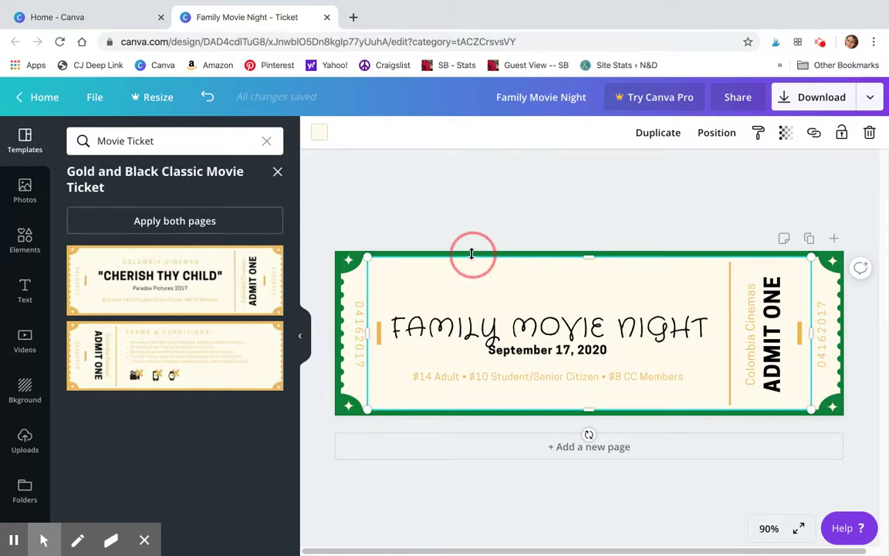
{"action": "left_click", "coordinate": [349, 409]}
{"action": "left_click", "coordinate": [320, 134]}
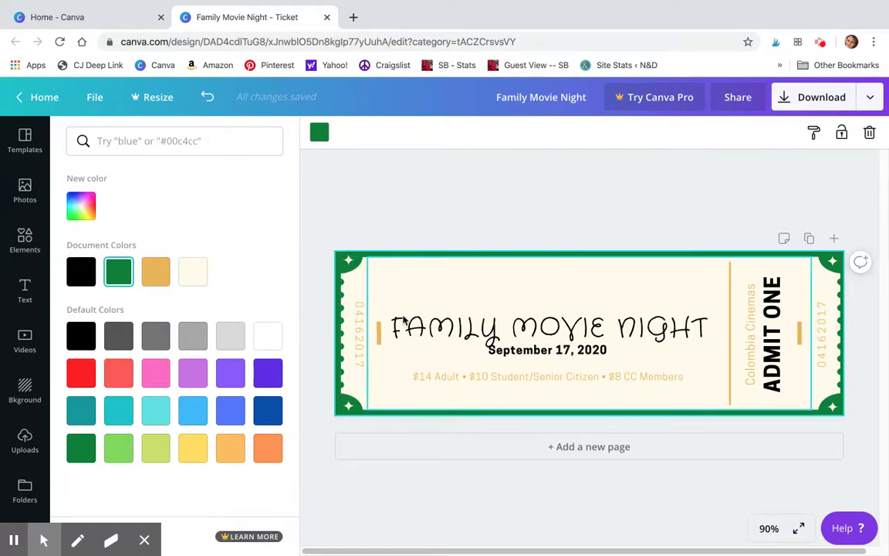
{"action": "left_click", "coordinate": [423, 377]}
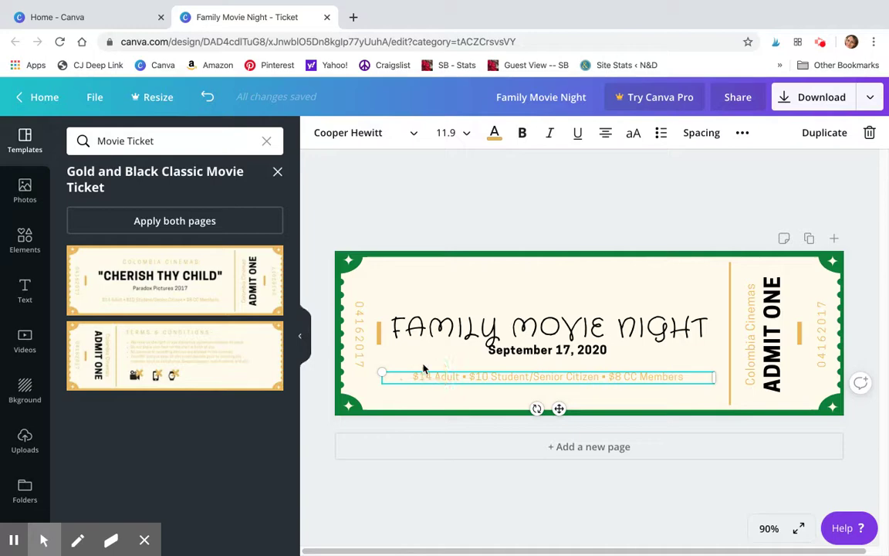
{"action": "left_click", "coordinate": [496, 134]}
{"action": "left_click", "coordinate": [80, 269]}
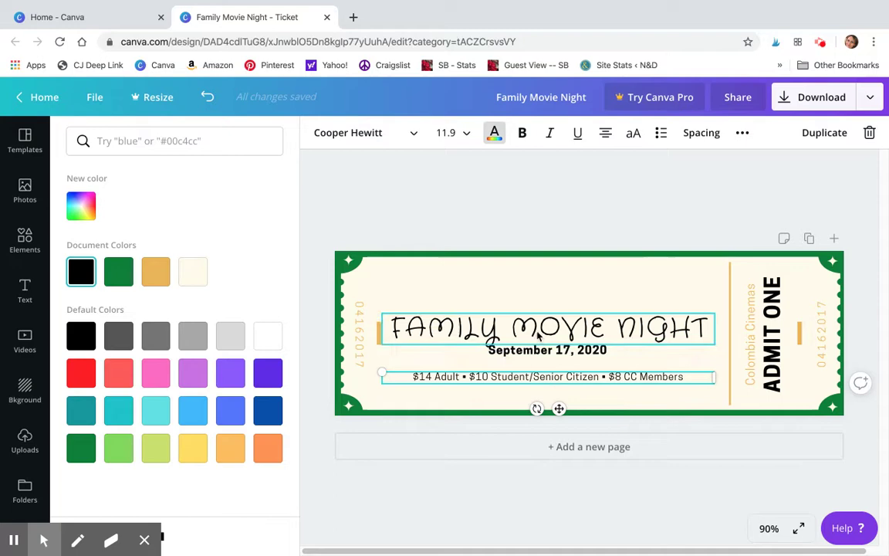
{"action": "left_click_drag", "start_coordinate": [539, 326], "coordinate": [542, 293]}
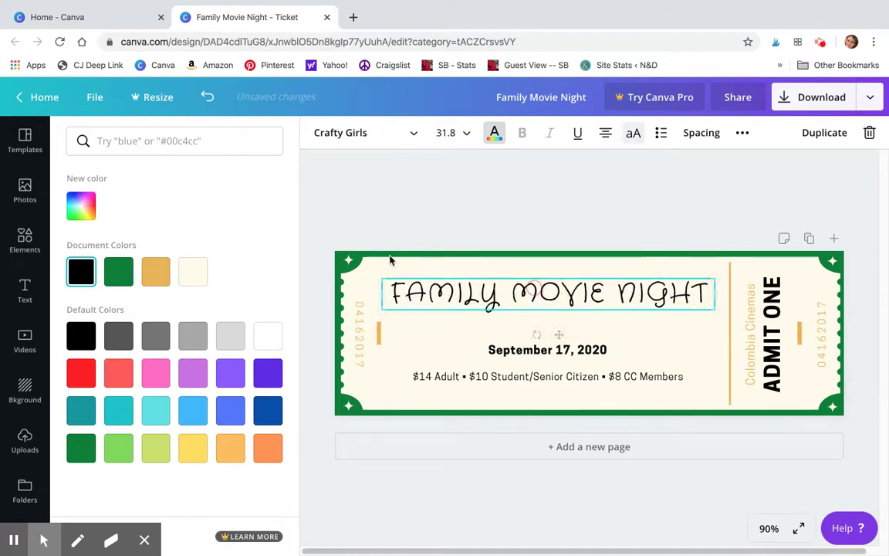
{"action": "left_click", "coordinate": [25, 191]}
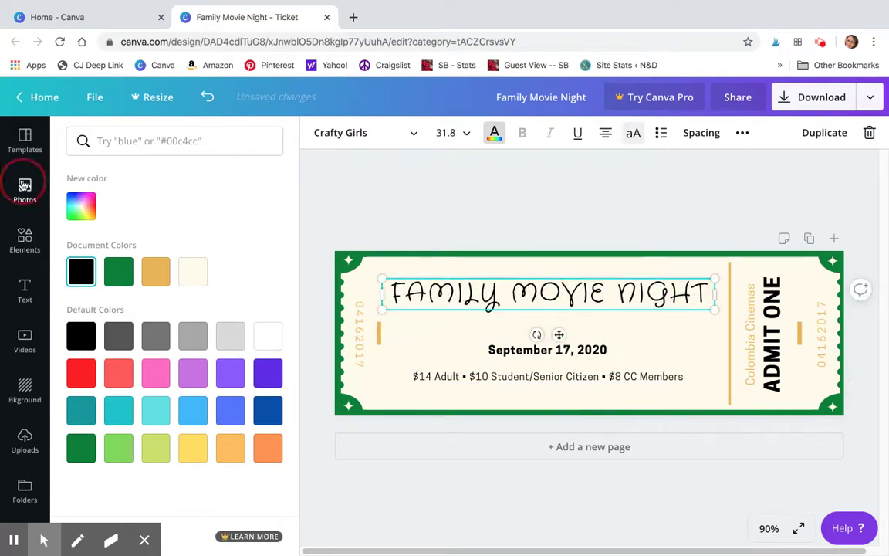
Search Elements for 'popcorn' and place the red striped bucket left of the date
{"action": "left_click", "coordinate": [24, 240]}
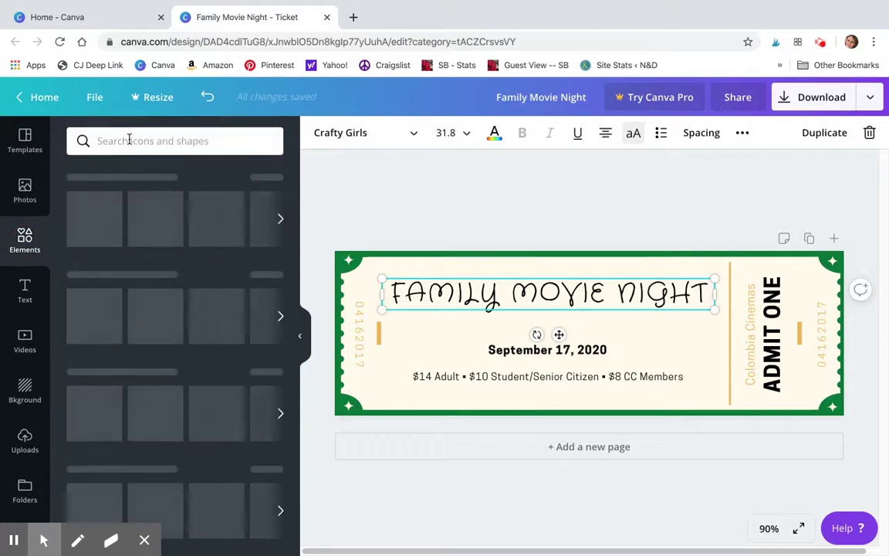
{"action": "left_click", "coordinate": [129, 140]}
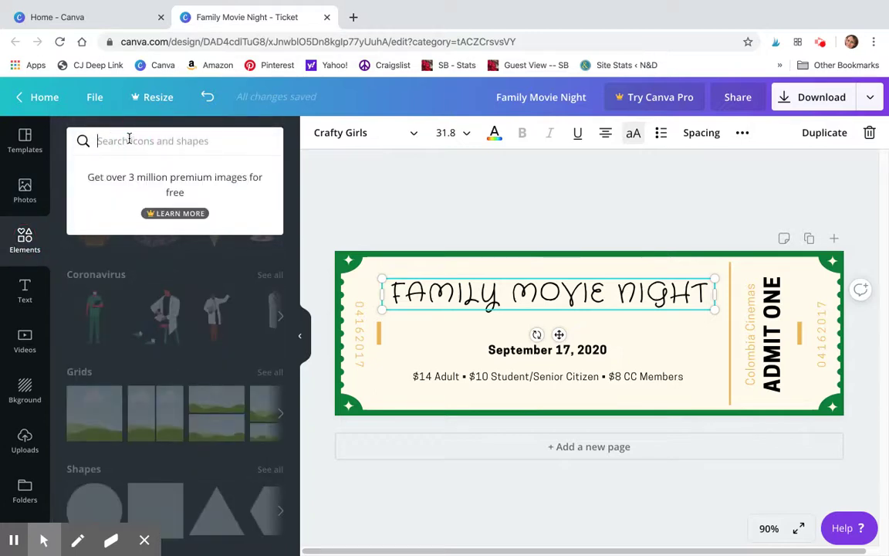
{"action": "type", "text": "pop"}
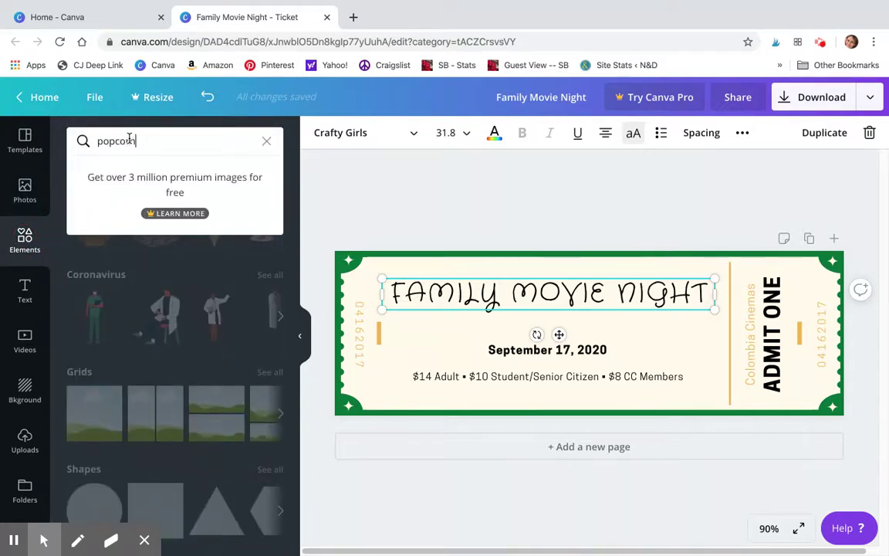
{"action": "type", "text": "corn"}
{"action": "key", "text": "Return"}
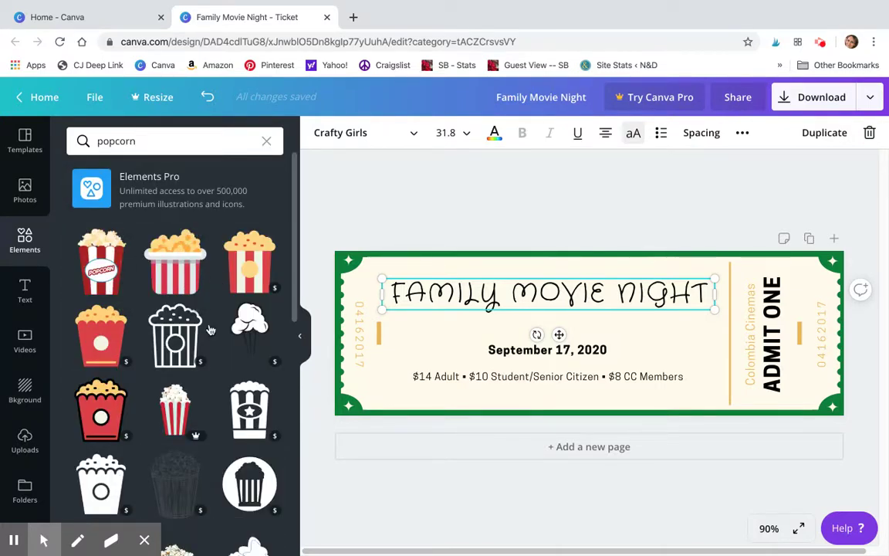
{"action": "left_click", "coordinate": [175, 259]}
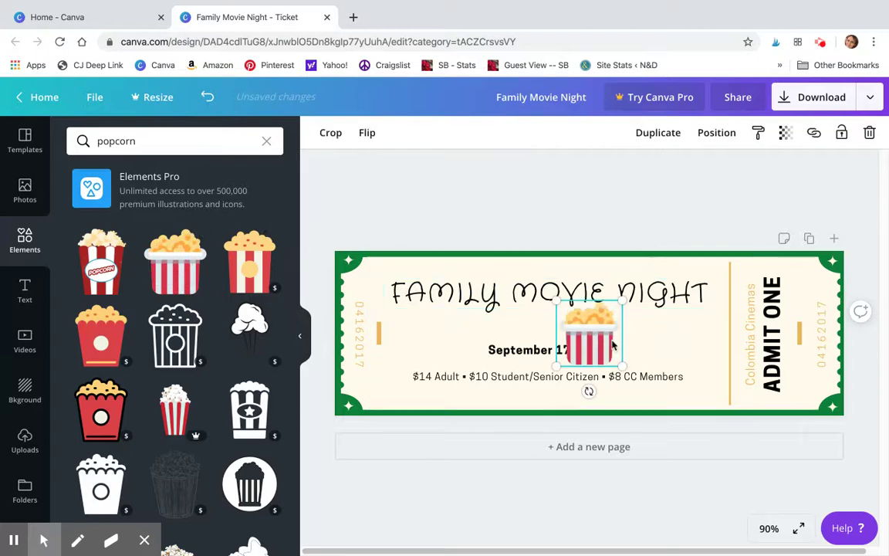
{"action": "left_click_drag", "start_coordinate": [582, 340], "coordinate": [430, 337]}
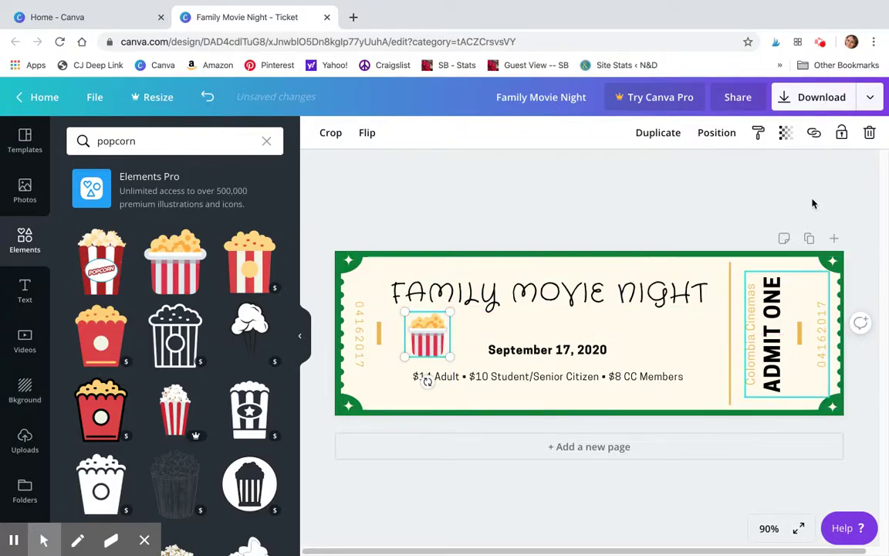
Download the ticket as a PNG file and close the Try Canva Pro offer
{"action": "left_click", "coordinate": [821, 98]}
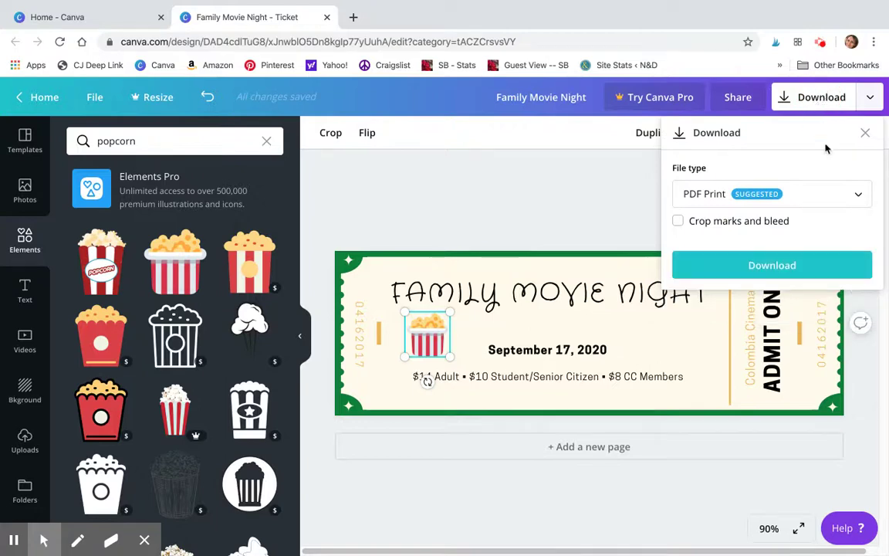
{"action": "left_click", "coordinate": [835, 198]}
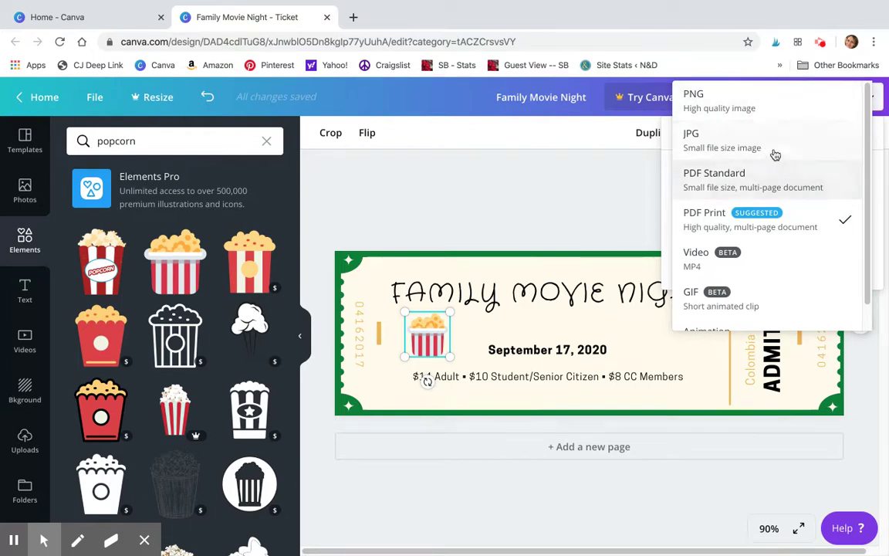
{"action": "left_click", "coordinate": [754, 108]}
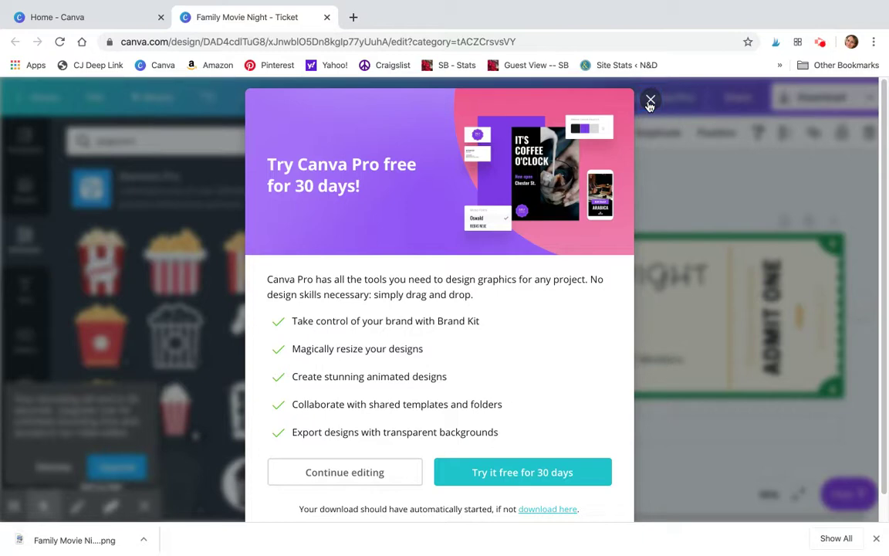
{"action": "left_click", "coordinate": [650, 101]}
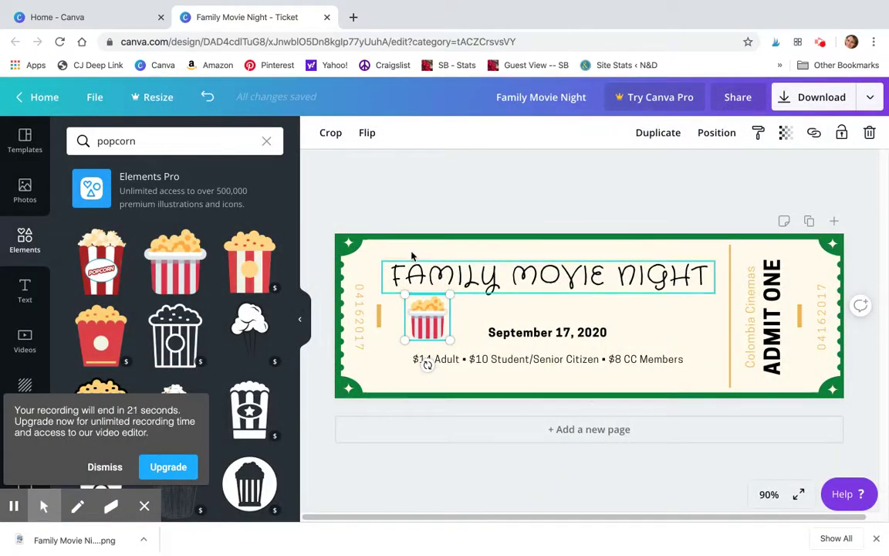